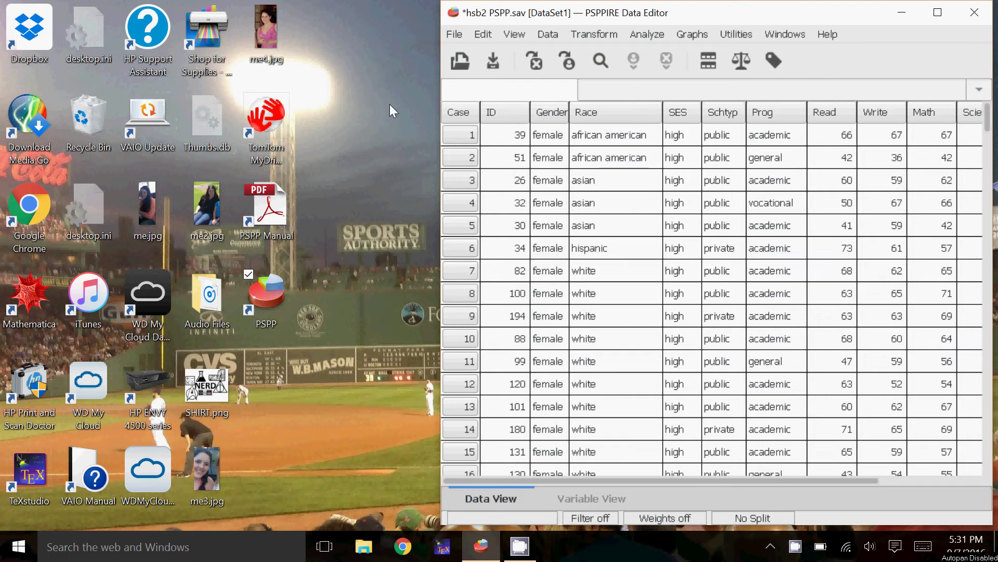
- Draw a scatterplot with Science on the Y axis and Math on the X axis
{"action": "left_click", "coordinate": [695, 34]}
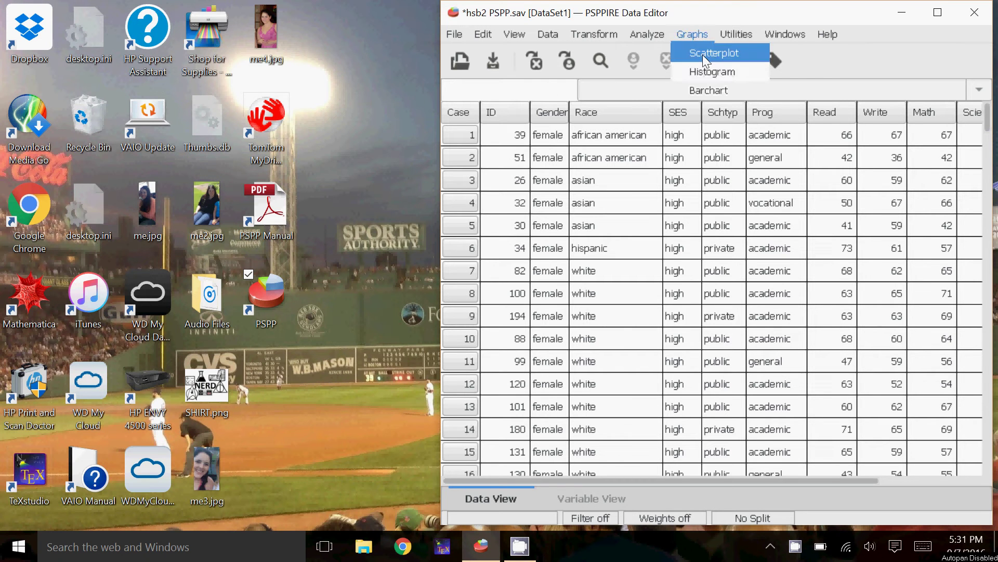
{"action": "left_click", "coordinate": [703, 55]}
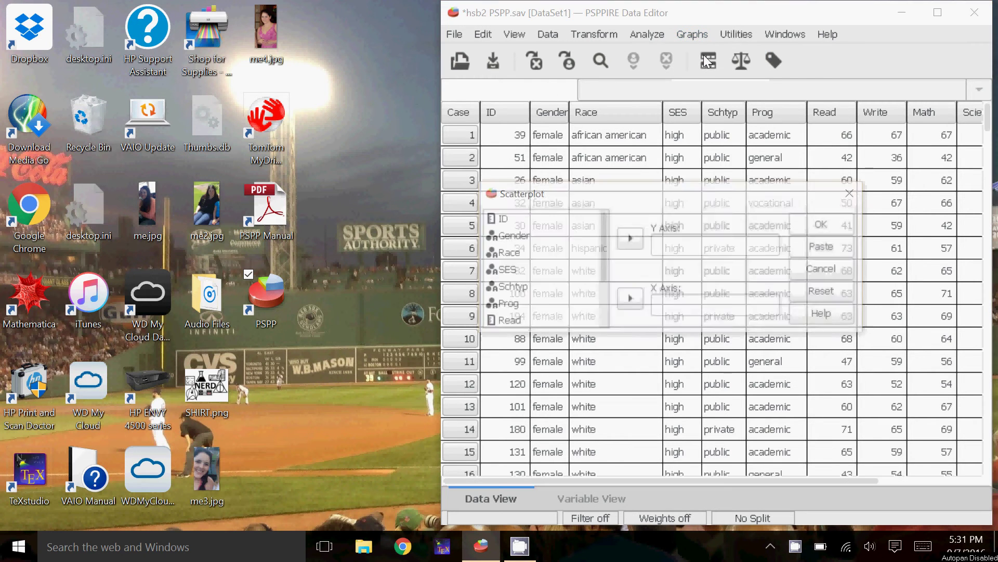
{"action": "left_click", "coordinate": [683, 243]}
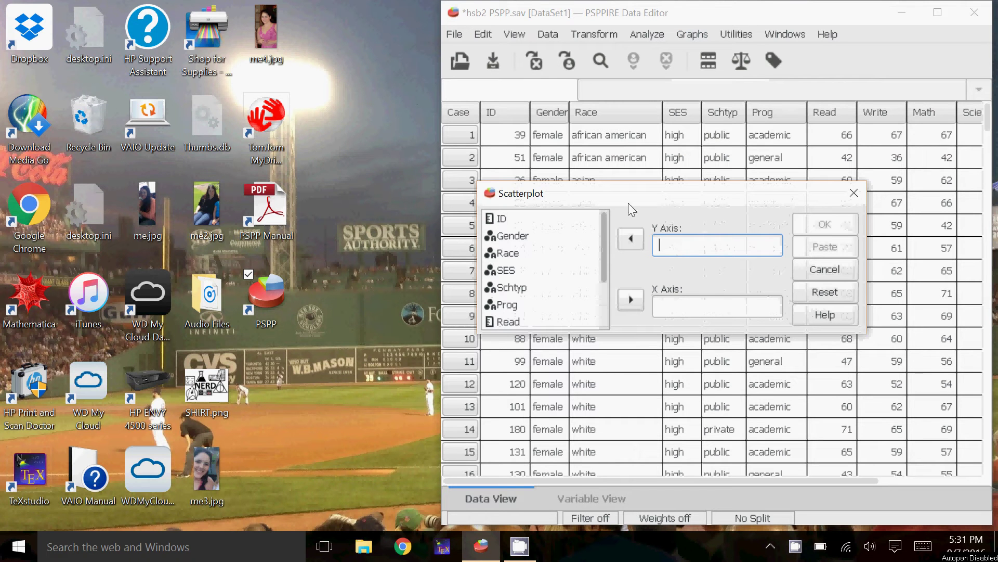
{"action": "left_click_drag", "start_coordinate": [606, 250], "coordinate": [603, 305]}
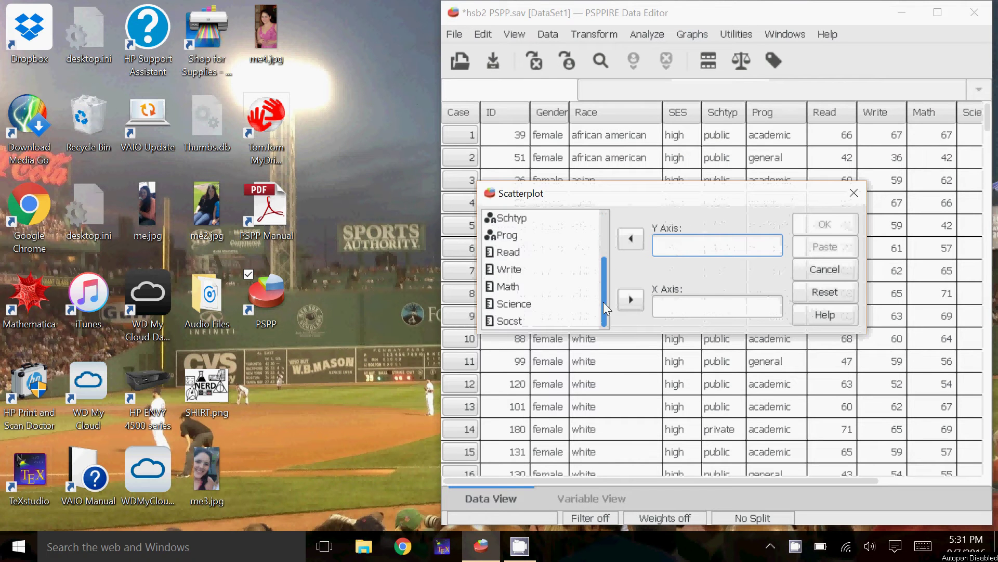
{"action": "left_click", "coordinate": [550, 306]}
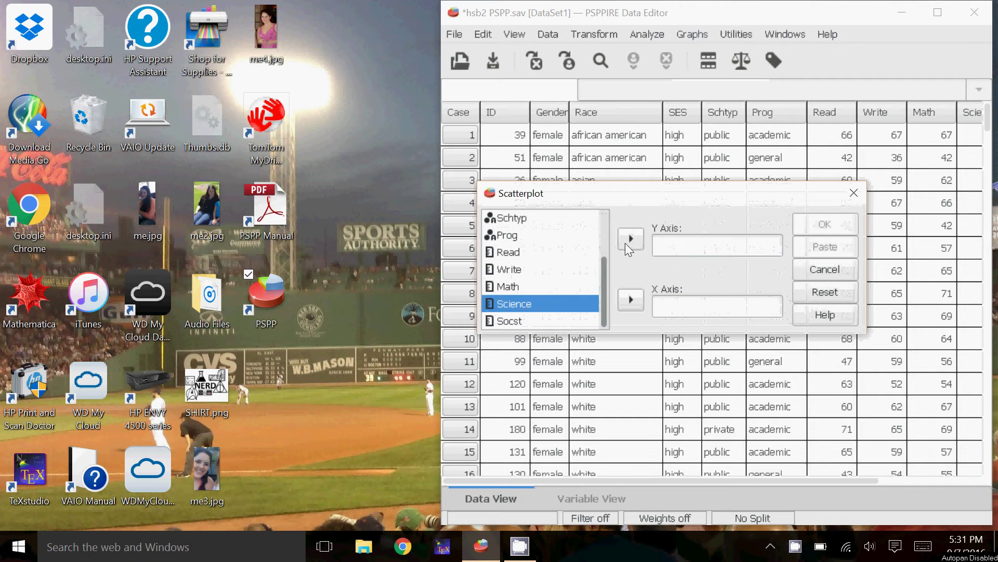
{"action": "left_click", "coordinate": [631, 238]}
{"action": "left_click", "coordinate": [515, 287]}
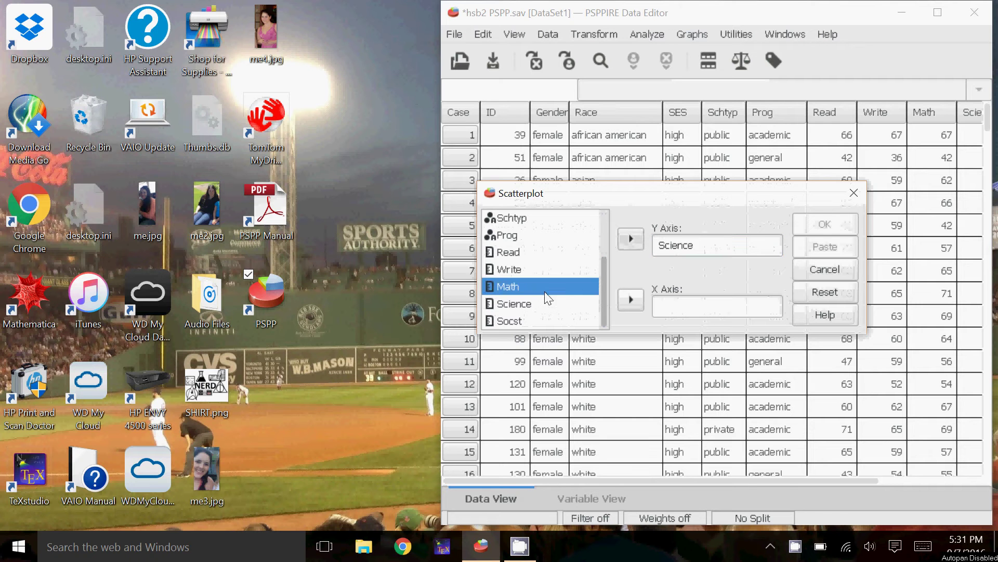
{"action": "left_click", "coordinate": [630, 298]}
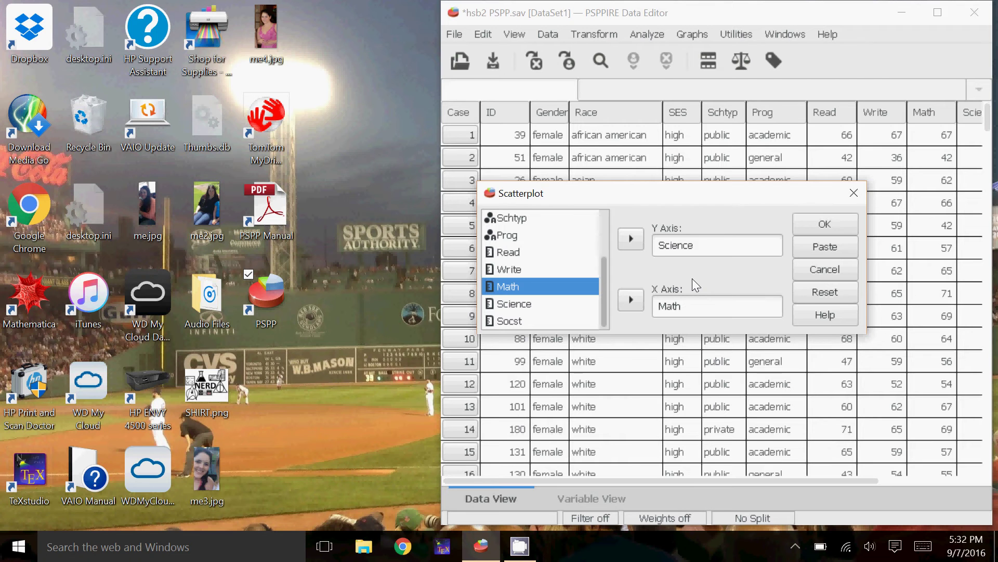
{"action": "left_click", "coordinate": [820, 225]}
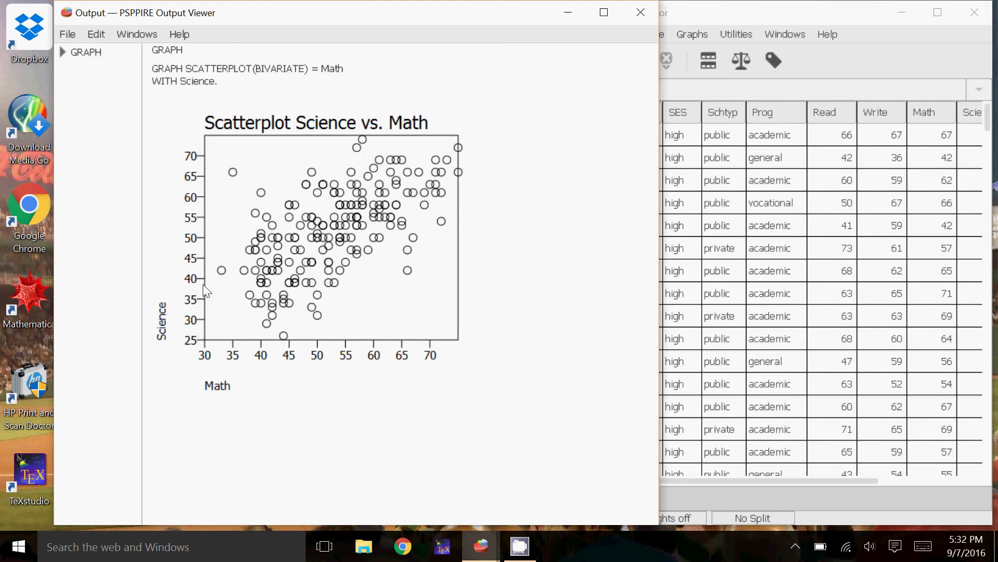
- Run a two-tailed bivariate correlation on Math and Science from the data editor
{"action": "left_click", "coordinate": [725, 11]}
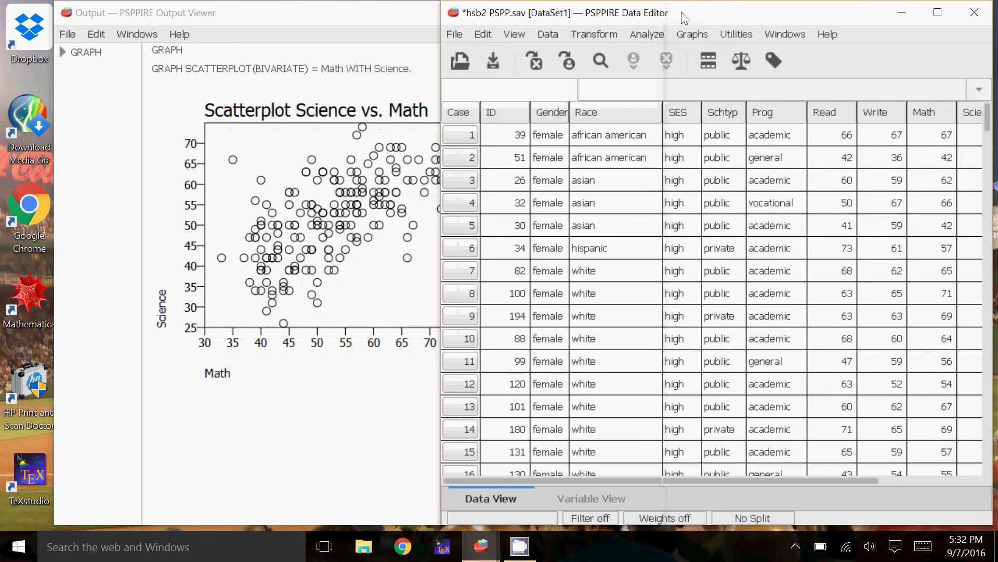
{"action": "left_click", "coordinate": [650, 33]}
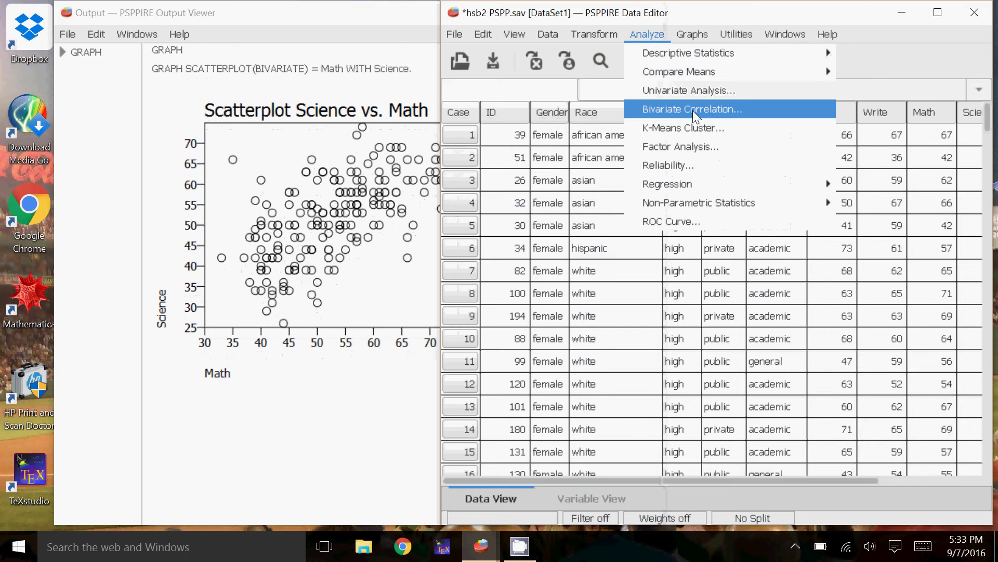
{"action": "left_click", "coordinate": [666, 110]}
{"action": "left_click_drag", "start_coordinate": [695, 308], "coordinate": [692, 325]}
{"action": "scroll", "coordinate": [651, 324], "scroll_direction": "down", "scroll_amount": 1}
{"action": "scroll", "coordinate": [651, 323], "scroll_direction": "down", "scroll_amount": 2}
{"action": "left_click", "coordinate": [595, 304]}
{"action": "left_click", "coordinate": [717, 318]}
{"action": "left_click", "coordinate": [609, 318]}
{"action": "left_click", "coordinate": [717, 317]}
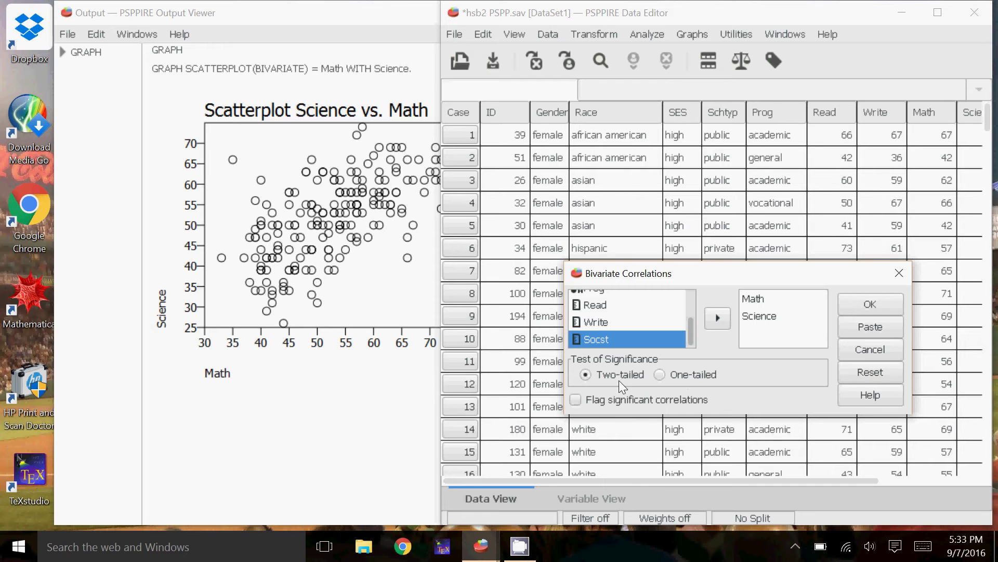
{"action": "left_click", "coordinate": [869, 305]}
{"action": "left_click", "coordinate": [408, 419]}
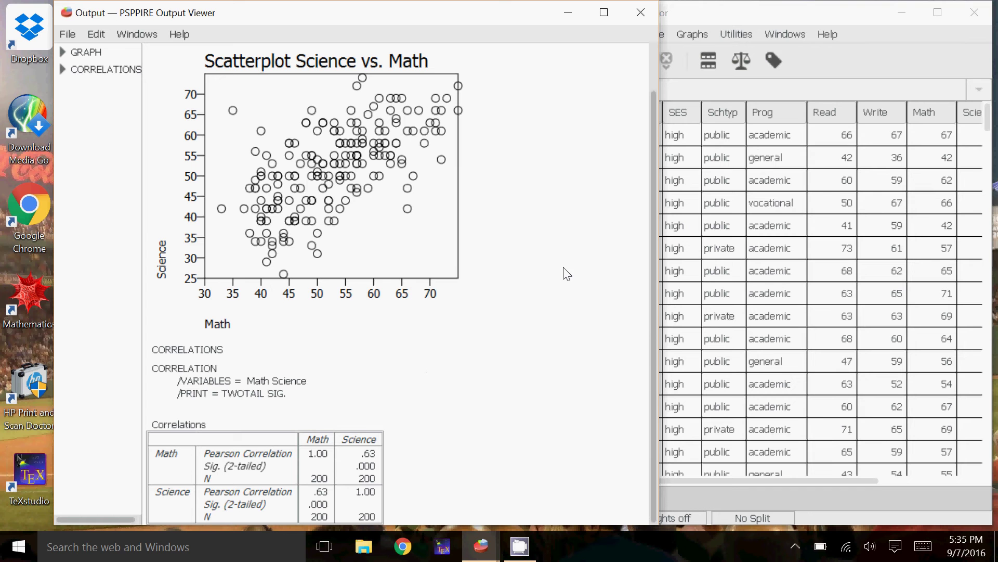
{"action": "left_click", "coordinate": [685, 8]}
- Start a linear regression with Science as dependent and Math as independent variable
{"action": "left_click", "coordinate": [656, 33]}
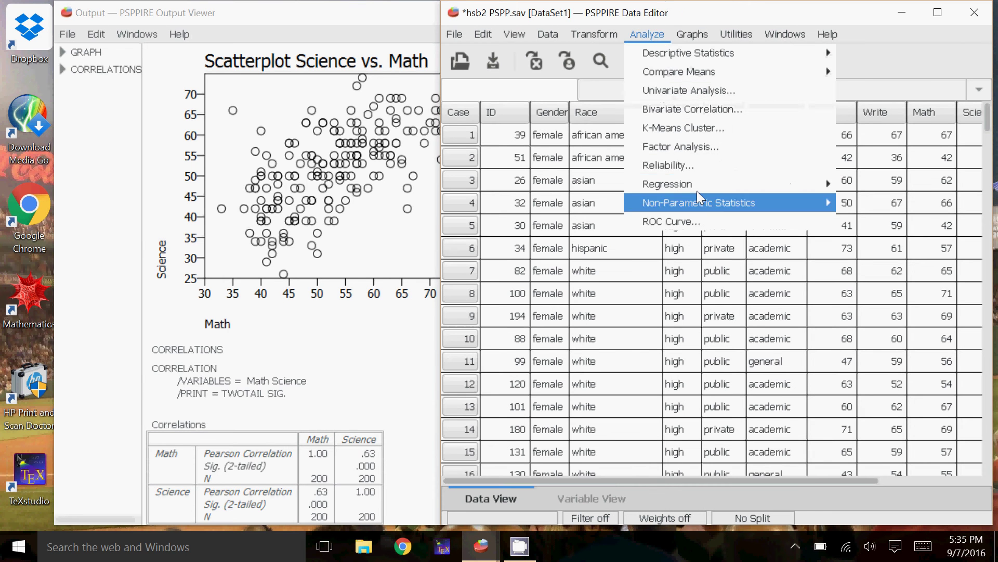
{"action": "mouse_move", "coordinate": [668, 184]}
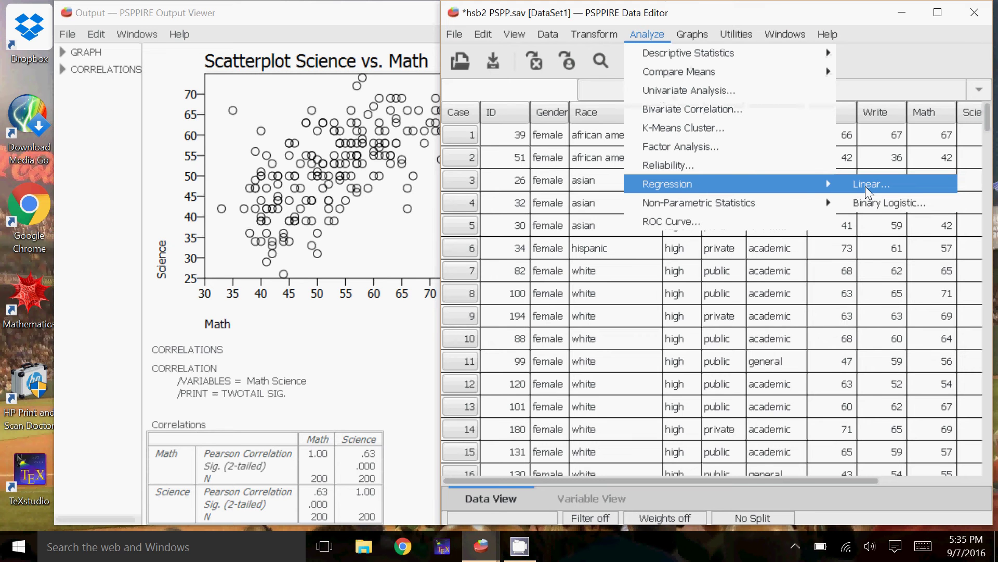
{"action": "left_click", "coordinate": [865, 187]}
{"action": "left_click_drag", "start_coordinate": [716, 225], "coordinate": [715, 188]}
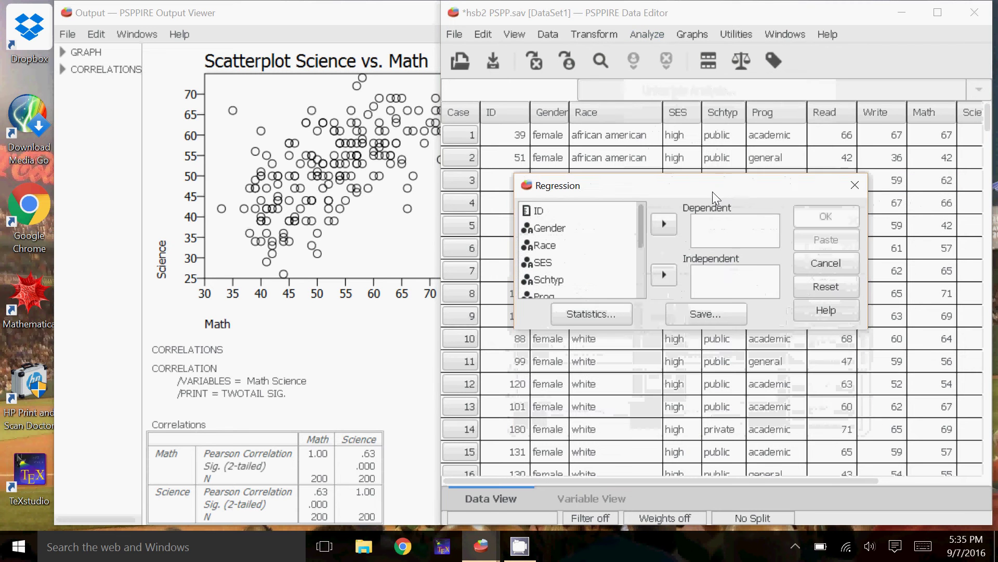
{"action": "left_click_drag", "start_coordinate": [643, 234], "coordinate": [639, 285]}
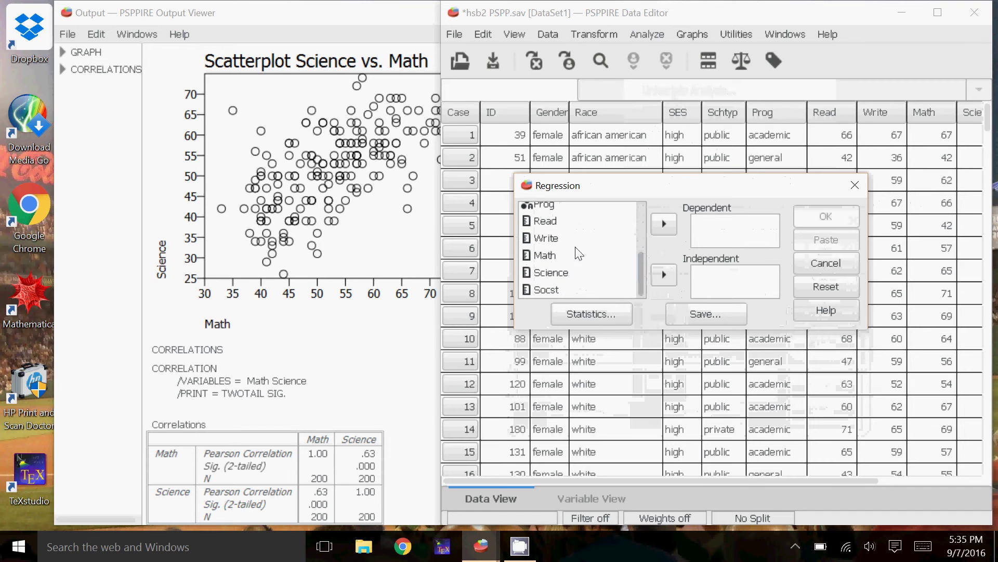
{"action": "left_click", "coordinate": [561, 256]}
{"action": "left_click", "coordinate": [664, 275]}
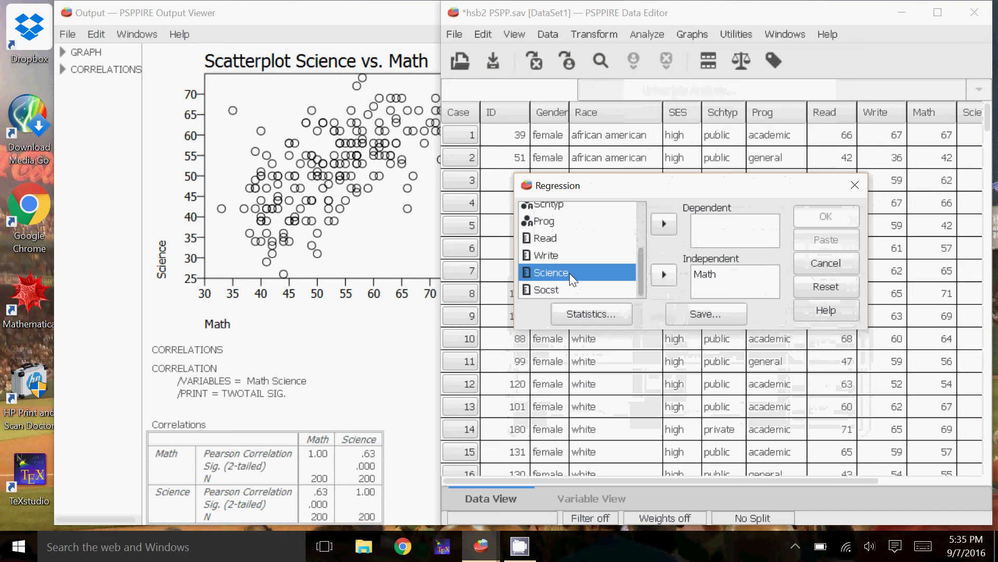
{"action": "left_click", "coordinate": [663, 226]}
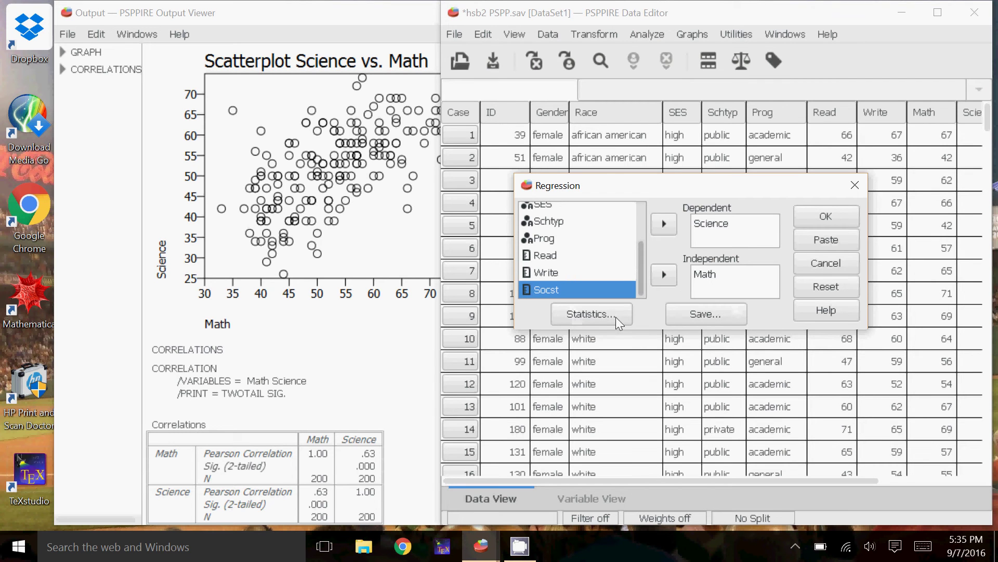
- In the regression statistics, leave out the ANOVA table and keep the rest
{"action": "left_click", "coordinate": [600, 314]}
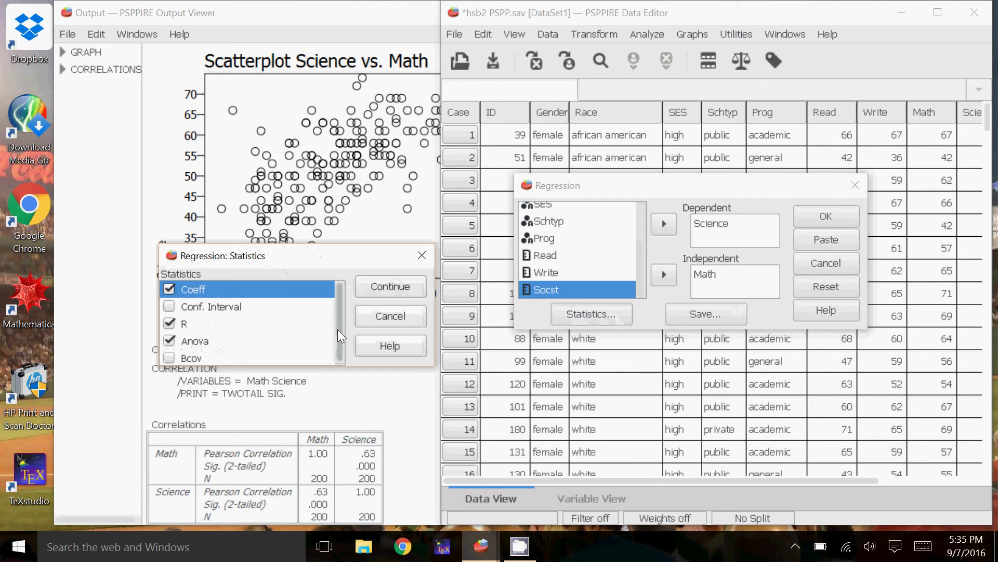
{"action": "scroll", "coordinate": [341, 319], "scroll_direction": "down", "scroll_amount": 1}
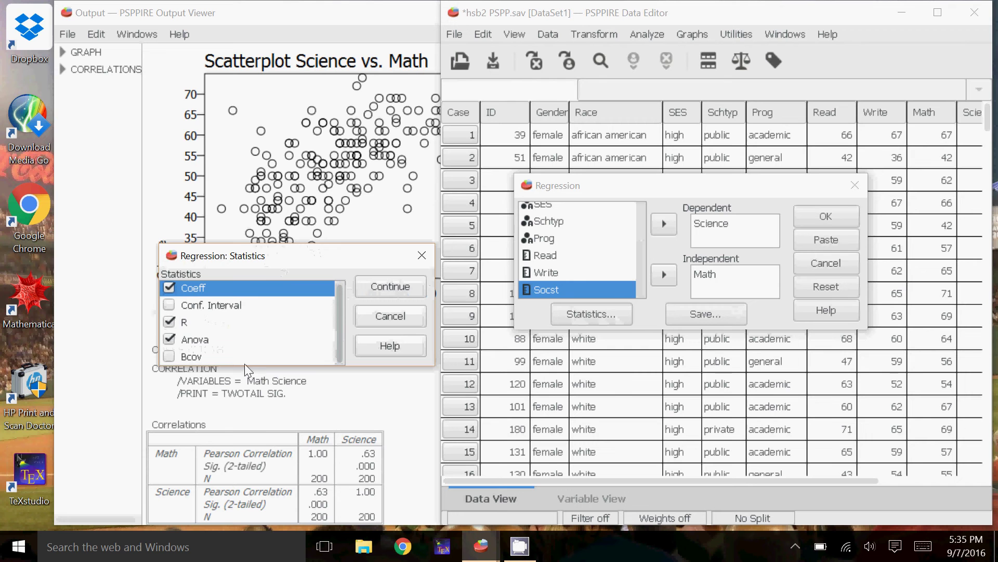
{"action": "left_click", "coordinate": [169, 339]}
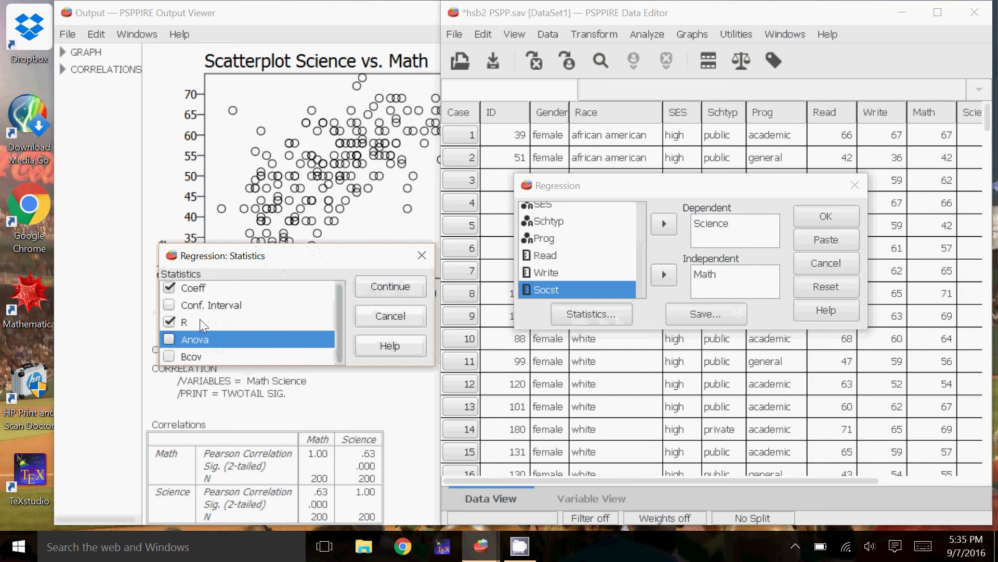
{"action": "left_click", "coordinate": [391, 286]}
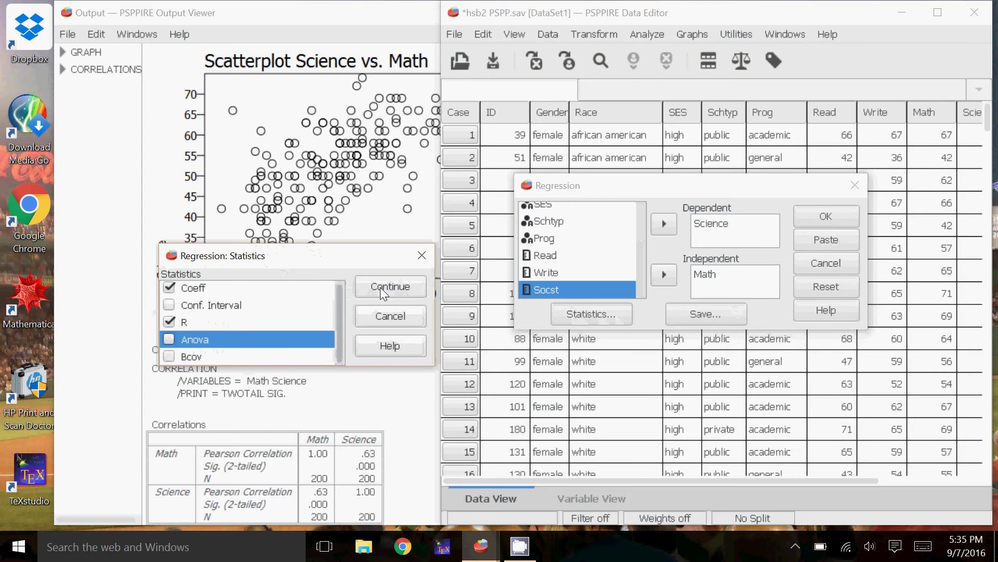
- Save predicted values and residuals as new variables and run the regression
{"action": "left_click", "coordinate": [706, 314]}
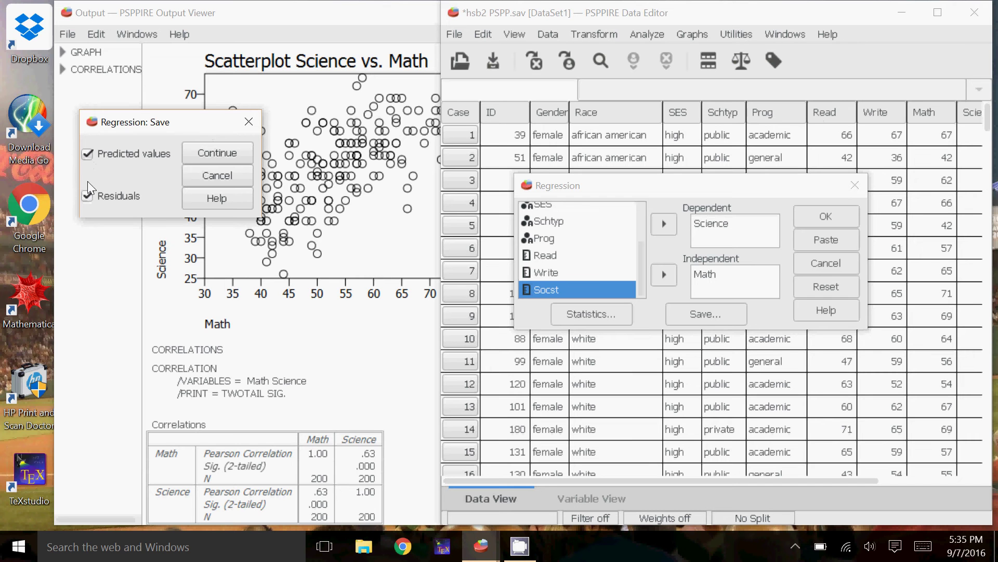
{"action": "left_click", "coordinate": [218, 153]}
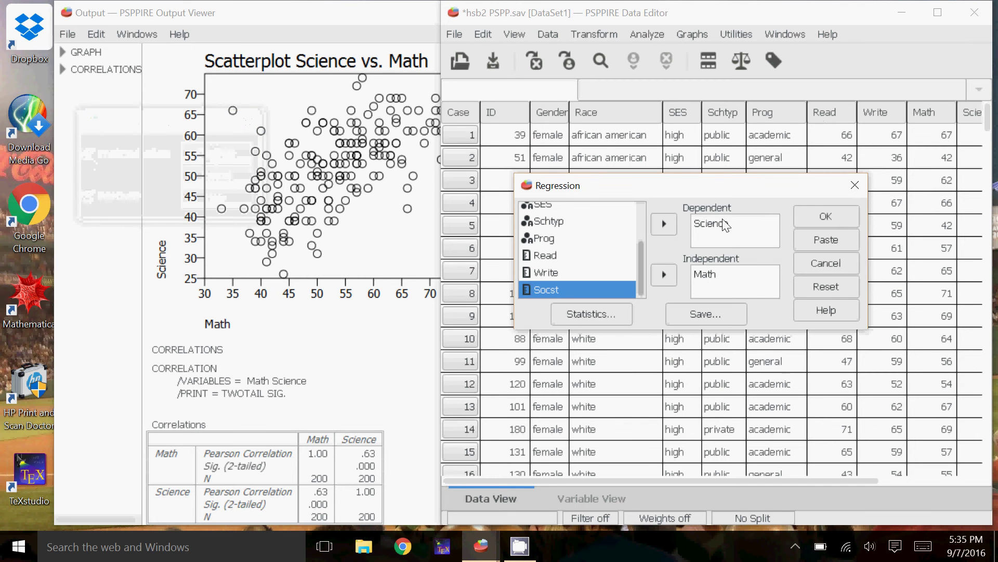
{"action": "left_click", "coordinate": [826, 218]}
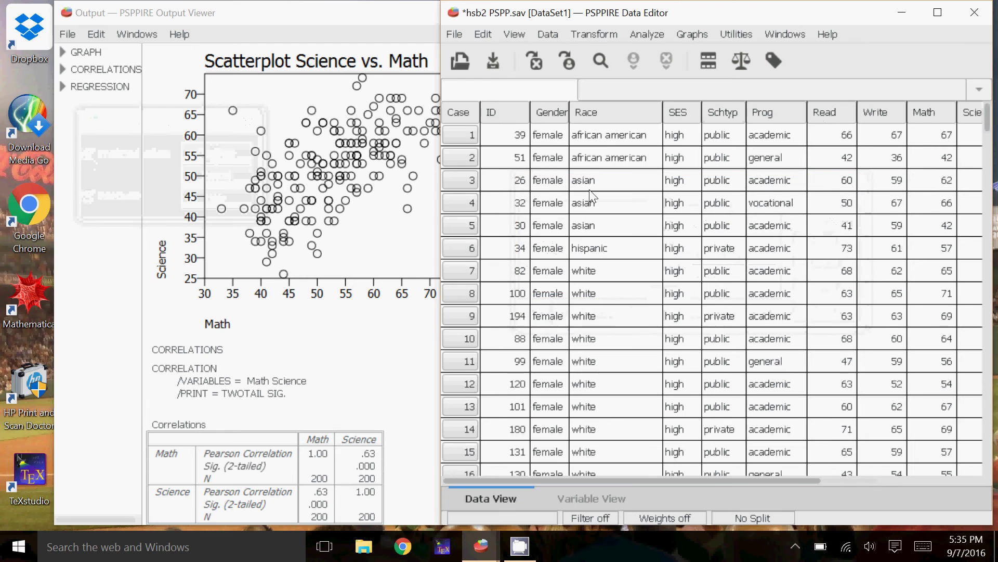
- Scroll the output to the regression Model Summary and Coefficients tables
{"action": "left_click", "coordinate": [420, 328]}
{"action": "scroll", "coordinate": [420, 328], "scroll_direction": "down", "scroll_amount": 5}
{"action": "scroll", "coordinate": [420, 328], "scroll_direction": "down", "scroll_amount": 3}
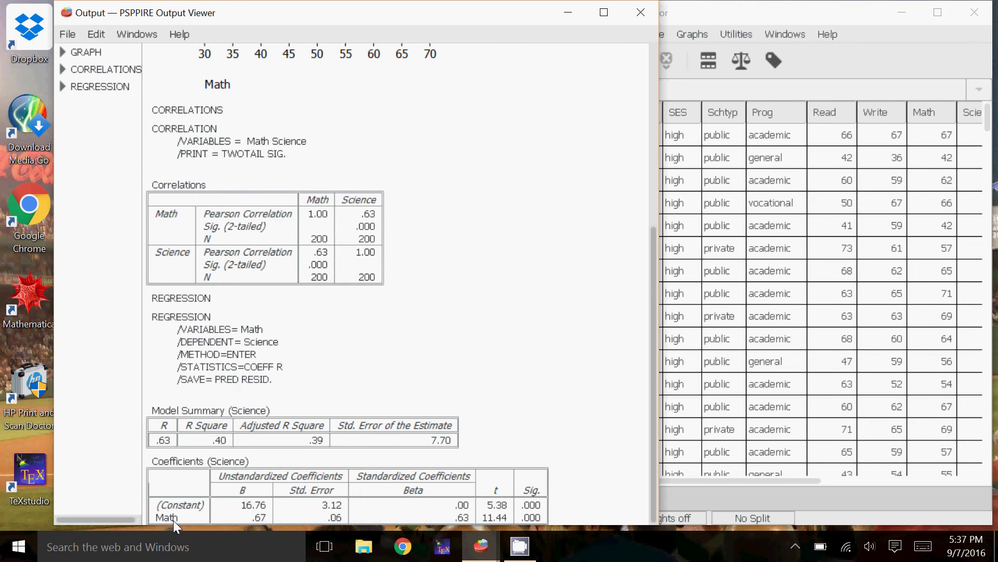
{"action": "mouse_move", "coordinate": [700, 481]}
{"action": "left_mouse_down"}
{"action": "mouse_move", "coordinate": [674, 481]}
{"action": "mouse_move", "coordinate": [828, 484]}
{"action": "left_mouse_up"}
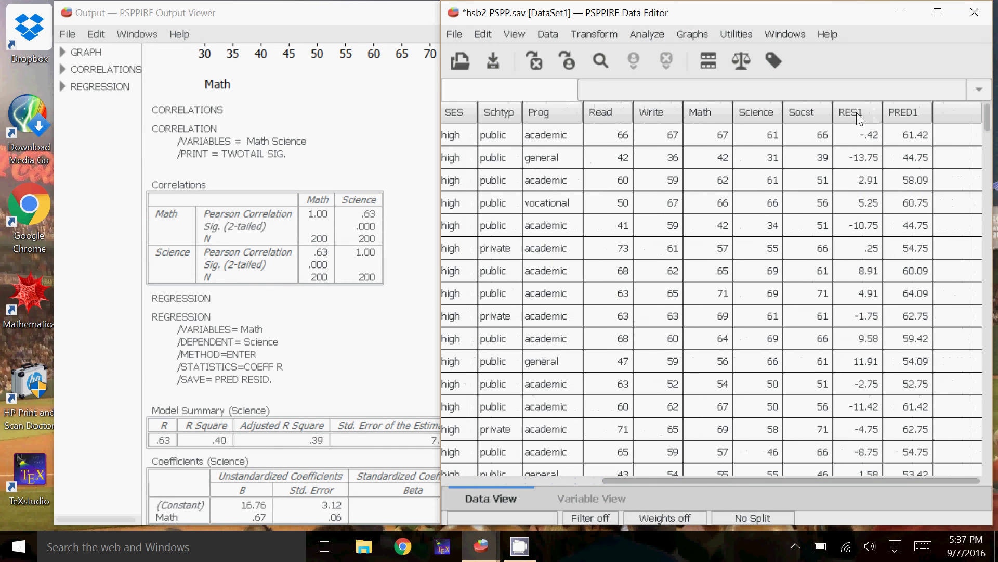
{"action": "left_click", "coordinate": [855, 112]}
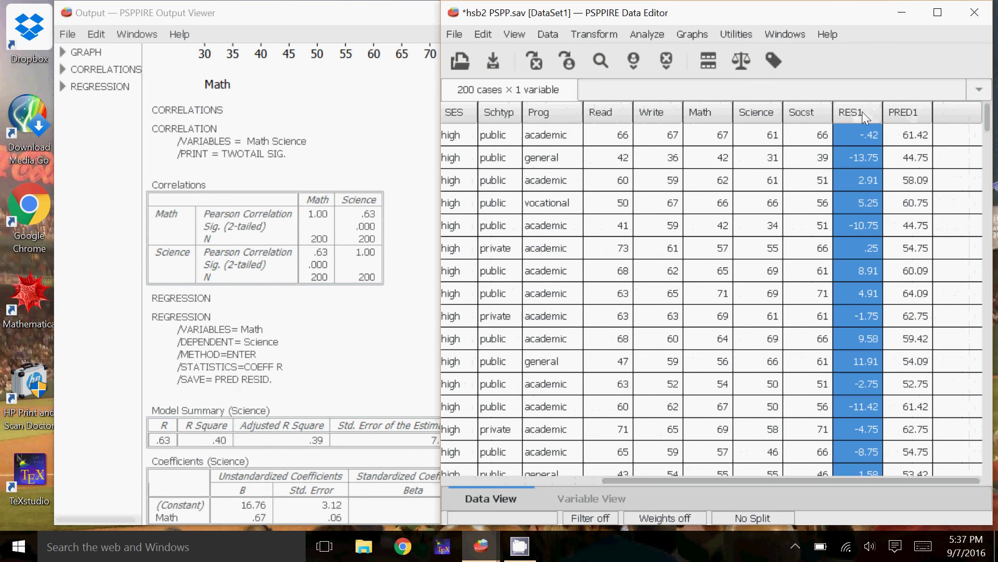
{"action": "left_click", "coordinate": [916, 109]}
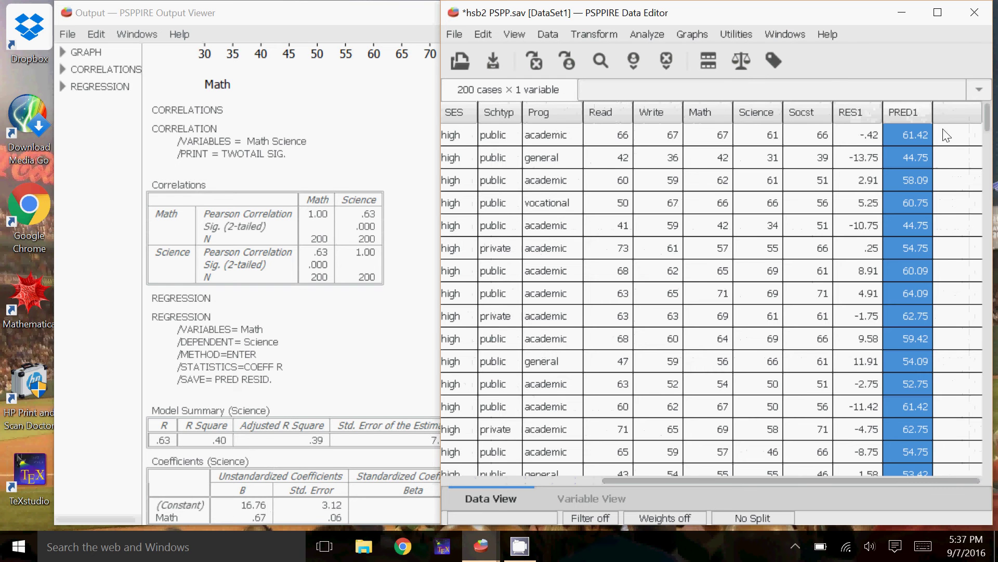
{"action": "left_click", "coordinate": [755, 134]}
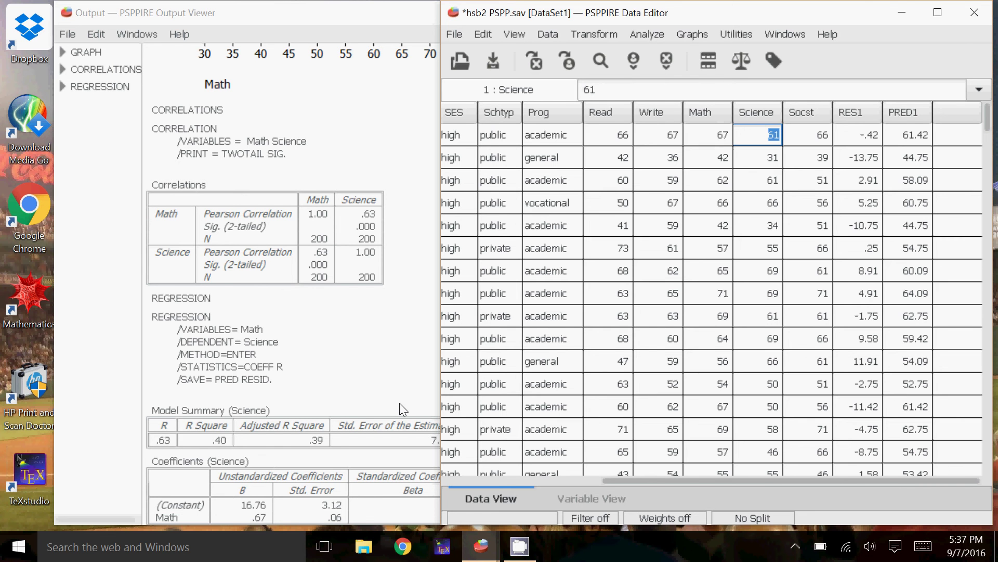
{"action": "left_click", "coordinate": [906, 139]}
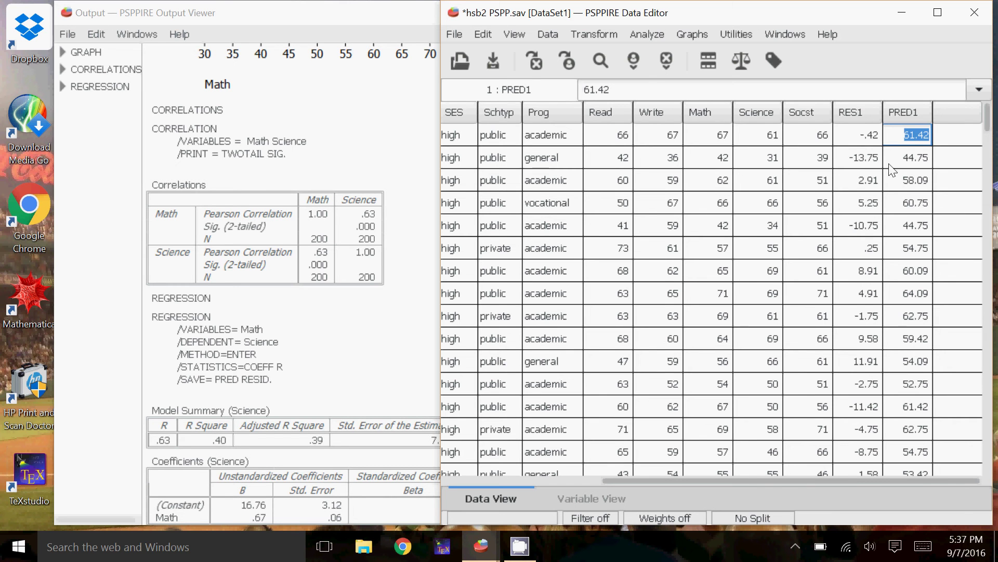
{"action": "left_click", "coordinate": [709, 135]}
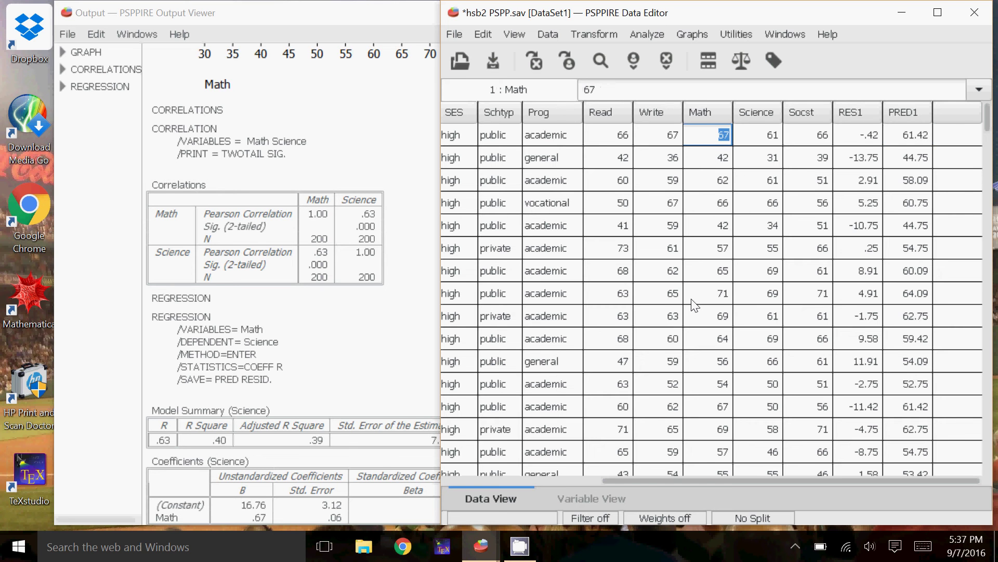
{"action": "left_click", "coordinate": [908, 112]}
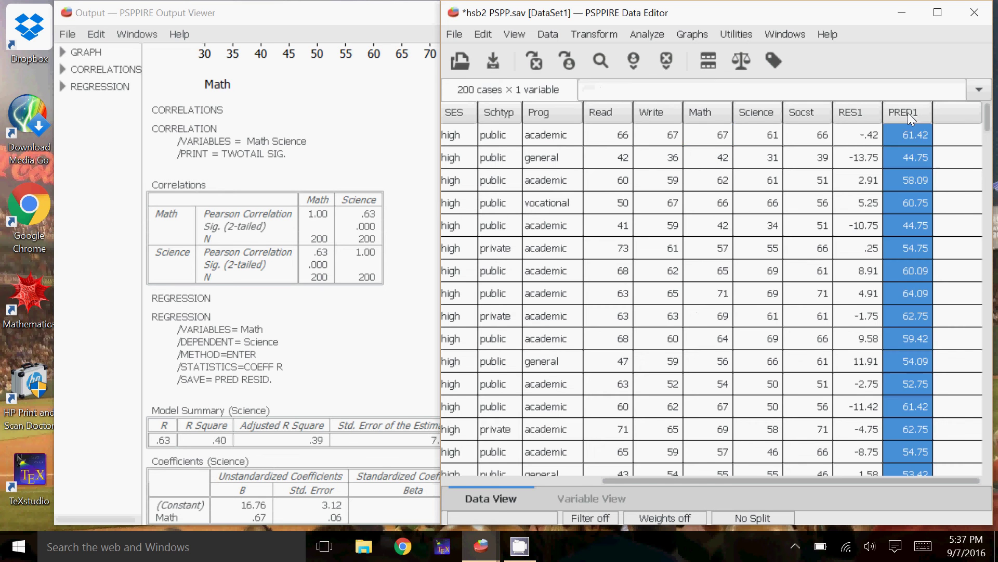
{"action": "left_click", "coordinate": [866, 112]}
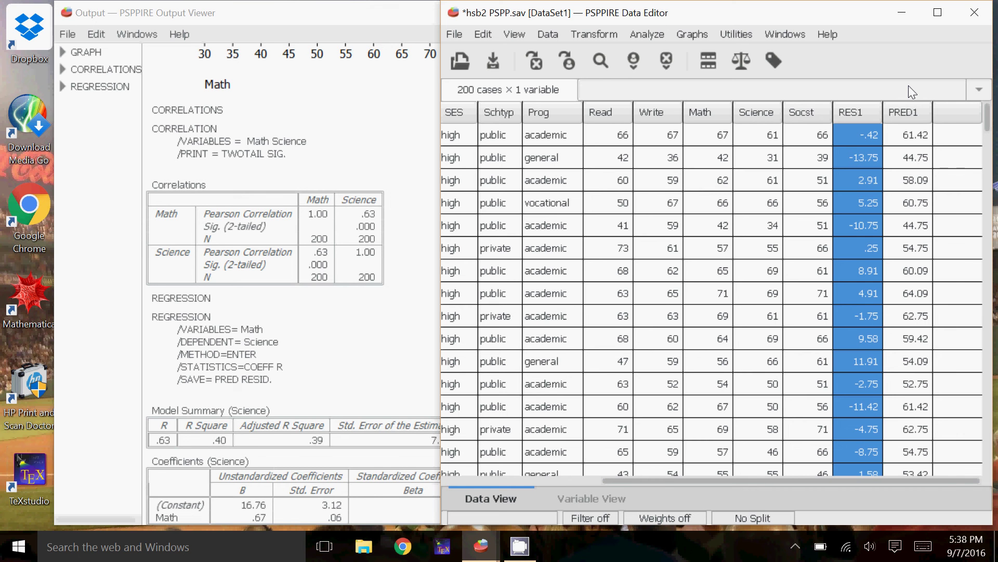
{"action": "left_click", "coordinate": [813, 135]}
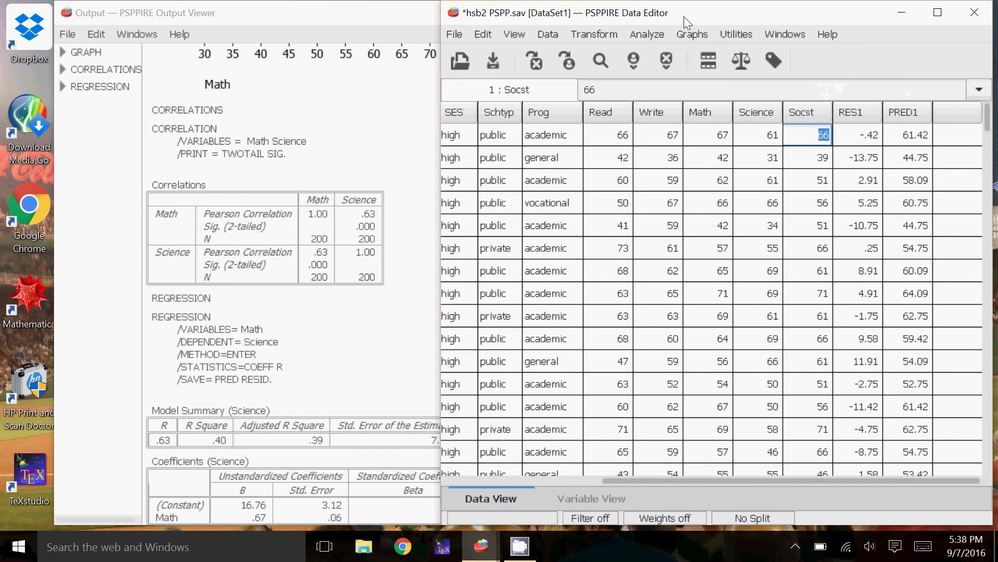
- Start a crosstabulation with Schtyp as rows and Gender as columns
{"action": "left_click", "coordinate": [652, 33]}
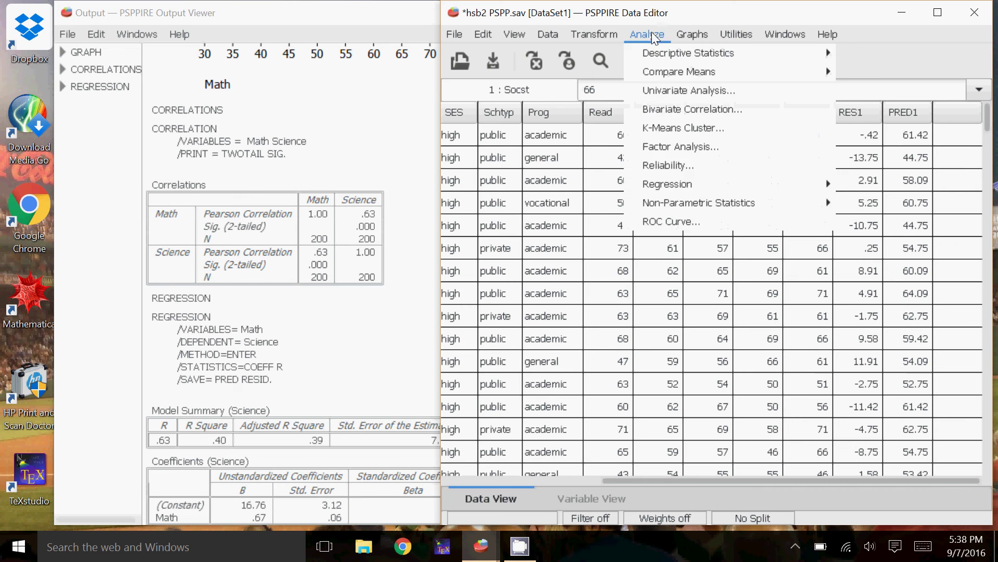
{"action": "mouse_move", "coordinate": [688, 52]}
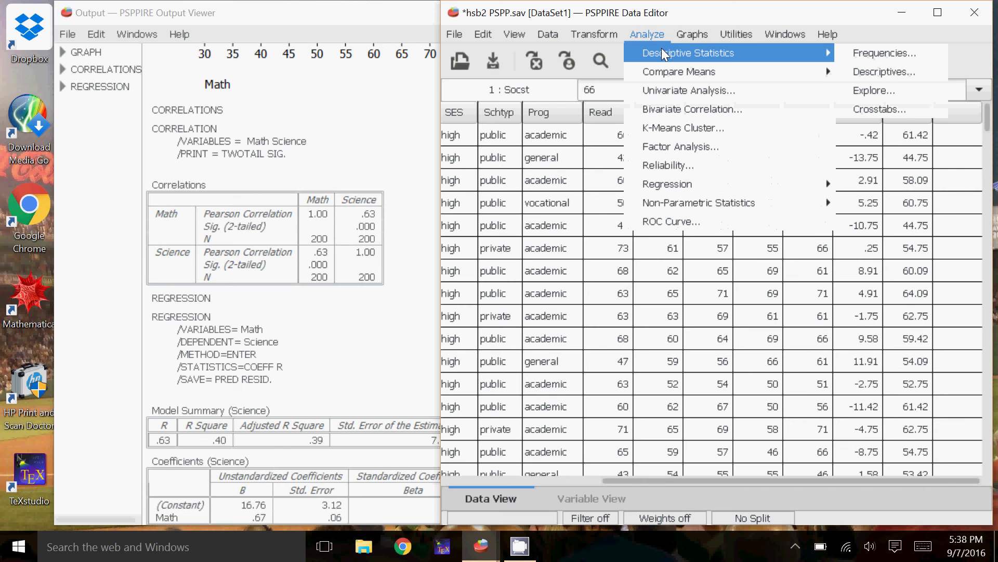
{"action": "left_click", "coordinate": [866, 109]}
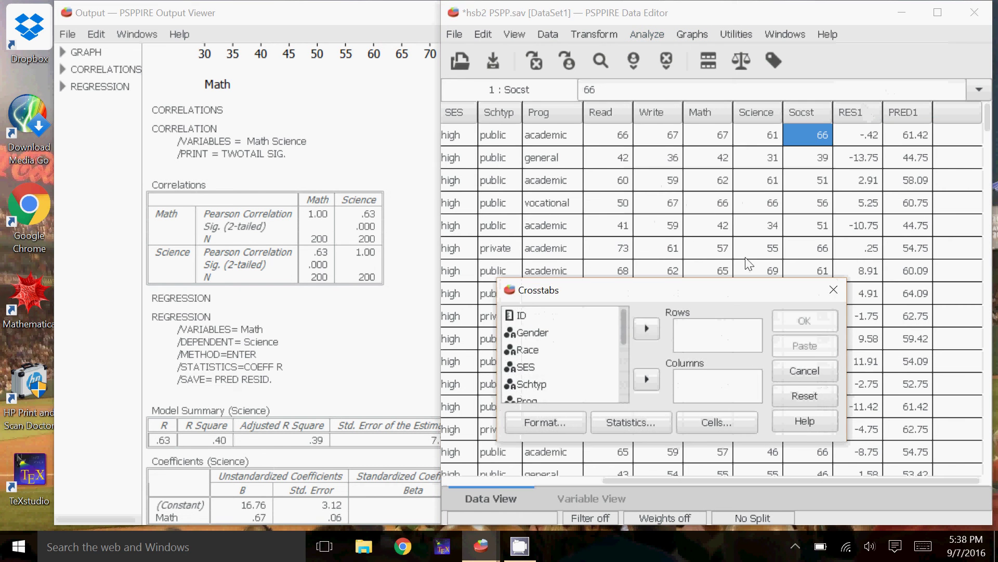
{"action": "left_click_drag", "start_coordinate": [739, 295], "coordinate": [753, 207]}
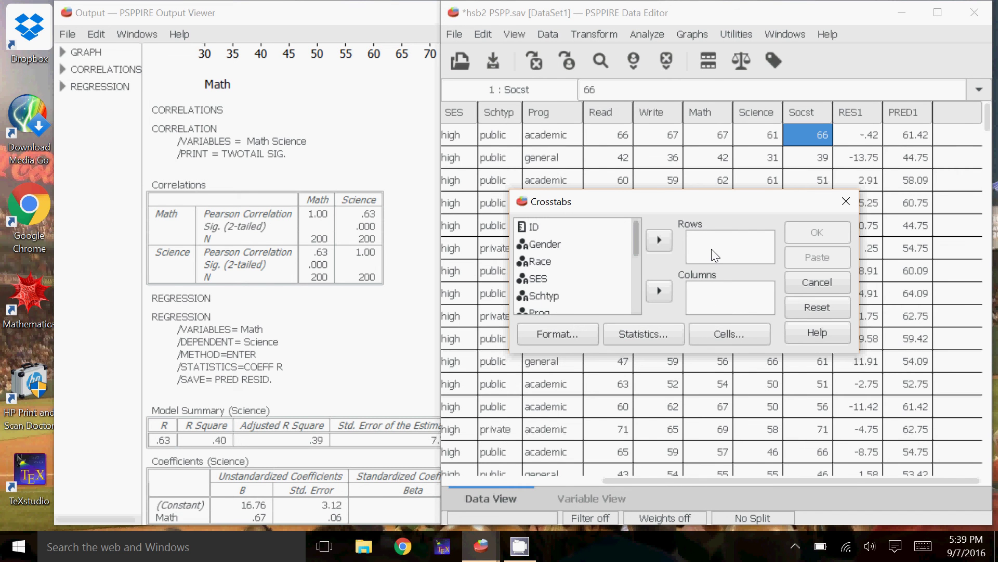
{"action": "left_click", "coordinate": [546, 244]}
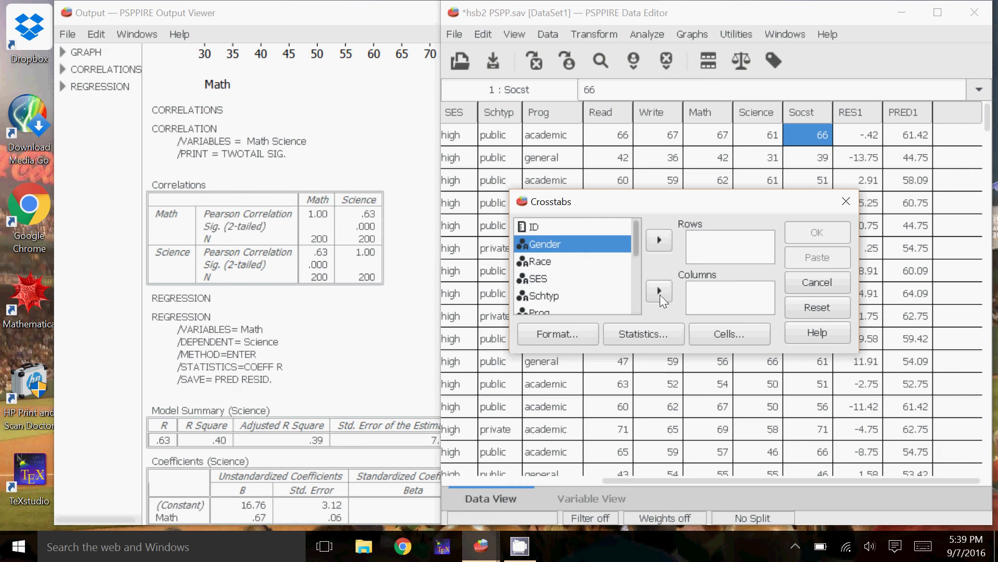
{"action": "left_click", "coordinate": [660, 293]}
{"action": "left_click", "coordinate": [540, 278]}
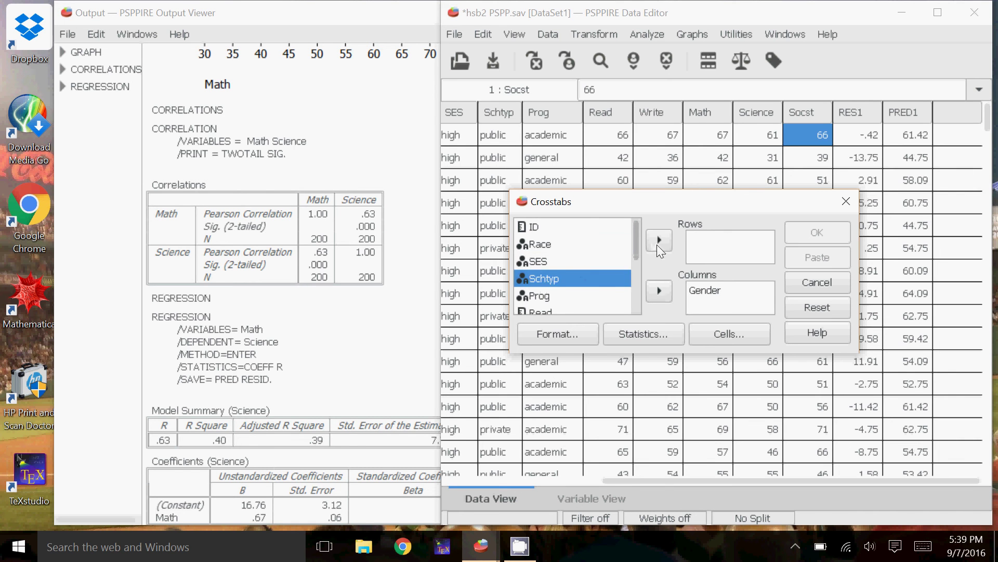
{"action": "left_click", "coordinate": [658, 242]}
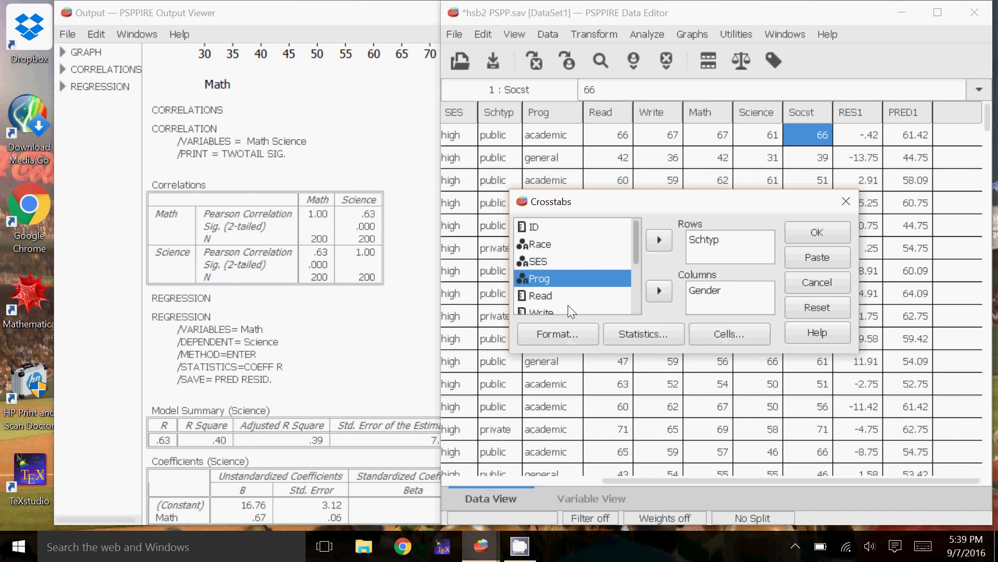
- Keep the default crosstab format, request the chi-square test, and go to the cell contents options
{"action": "left_click", "coordinate": [570, 339]}
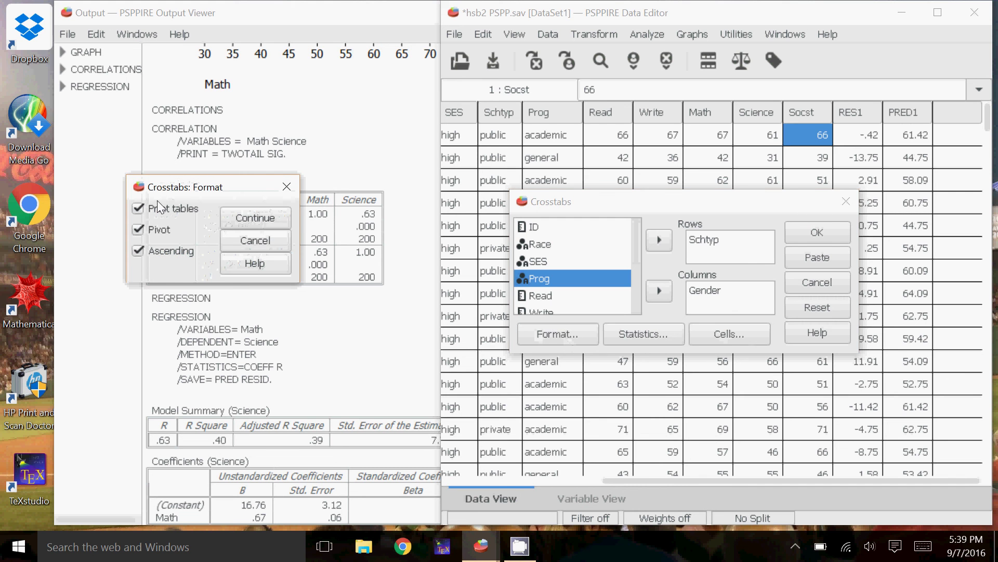
{"action": "left_click", "coordinate": [260, 219]}
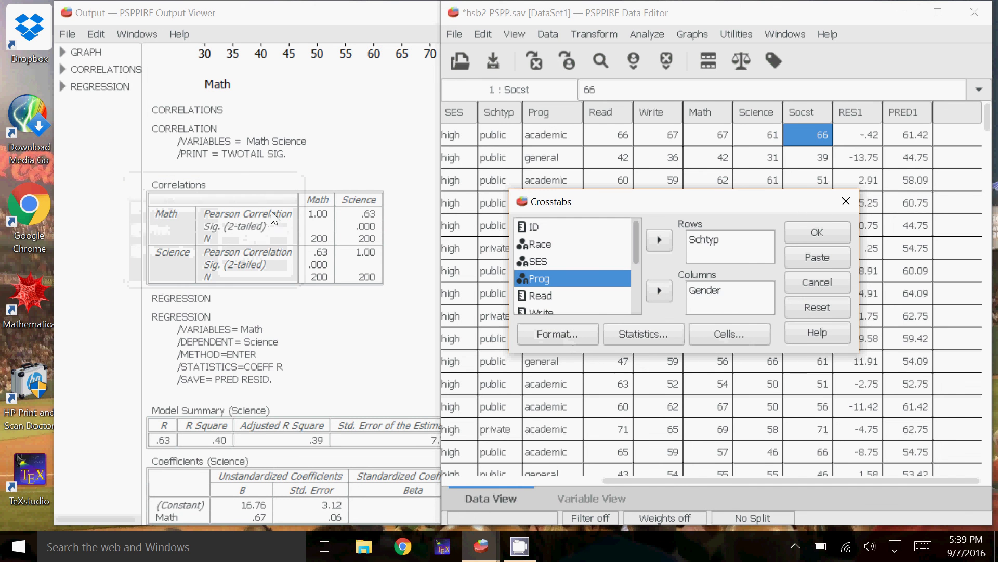
{"action": "left_click", "coordinate": [636, 336]}
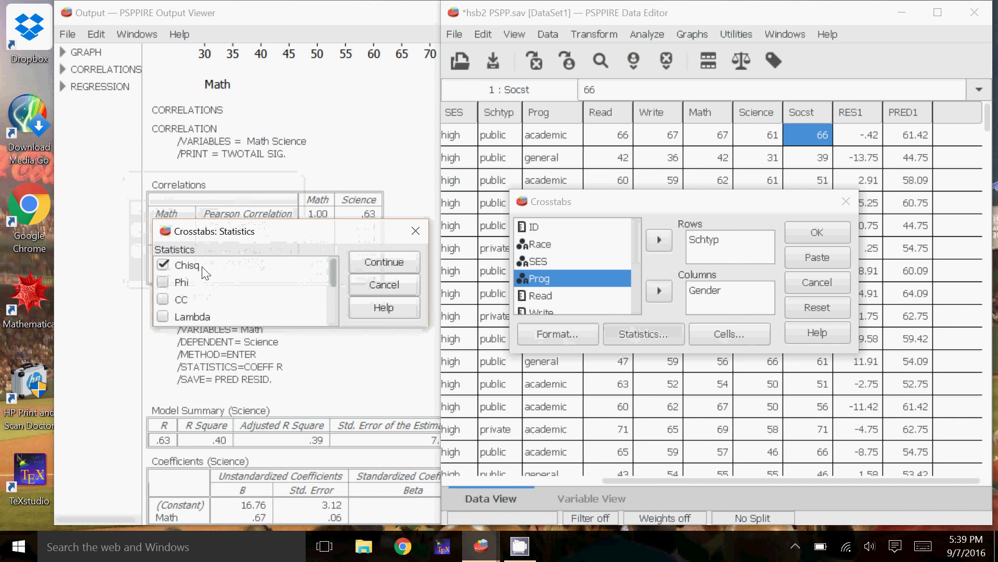
{"action": "left_click_drag", "start_coordinate": [336, 271], "coordinate": [330, 268]}
{"action": "left_click", "coordinate": [376, 262]}
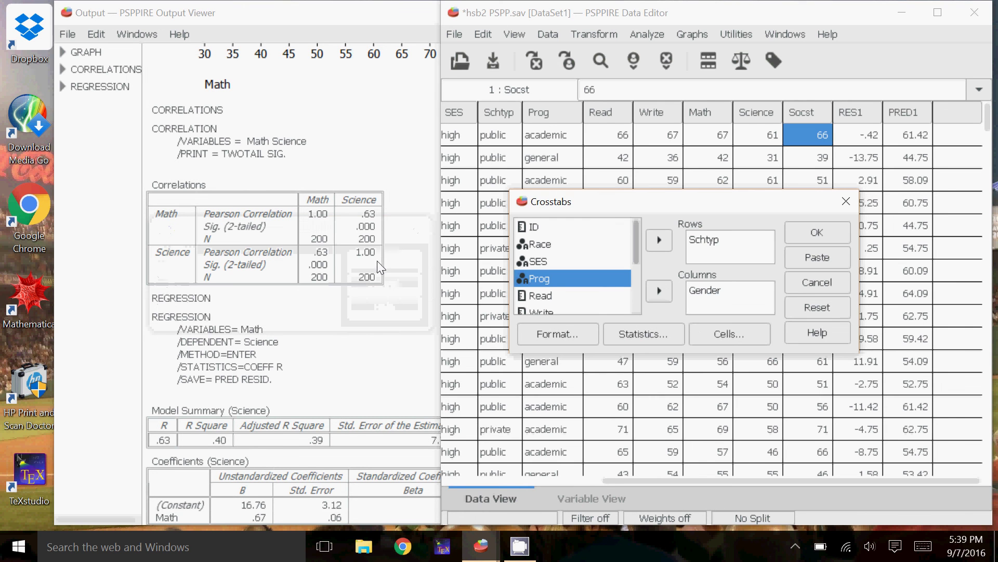
{"action": "left_click", "coordinate": [726, 335]}
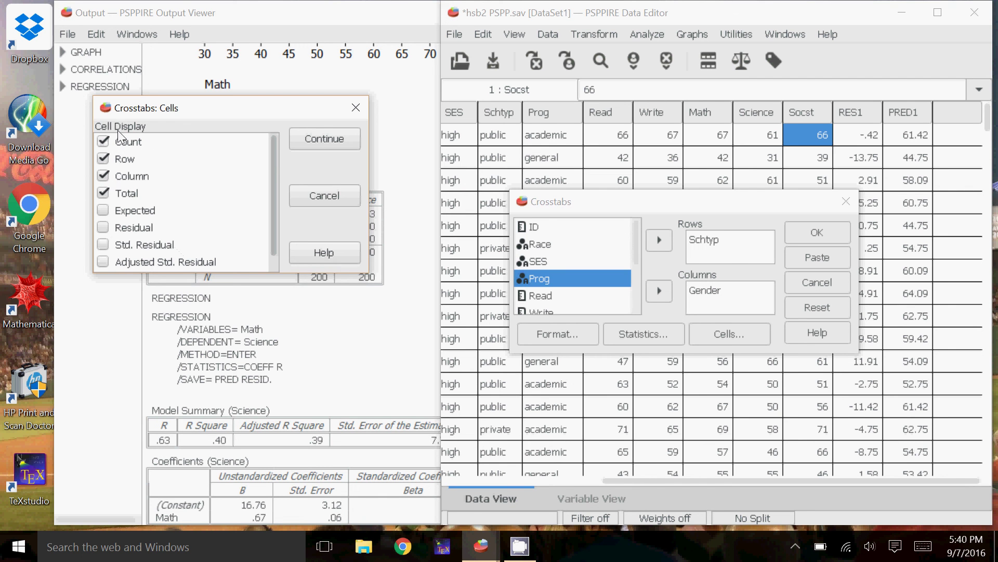
- Confirm counts with row, column and total percentages and run the Schtyp by Gender crosstab
{"action": "left_click", "coordinate": [323, 139]}
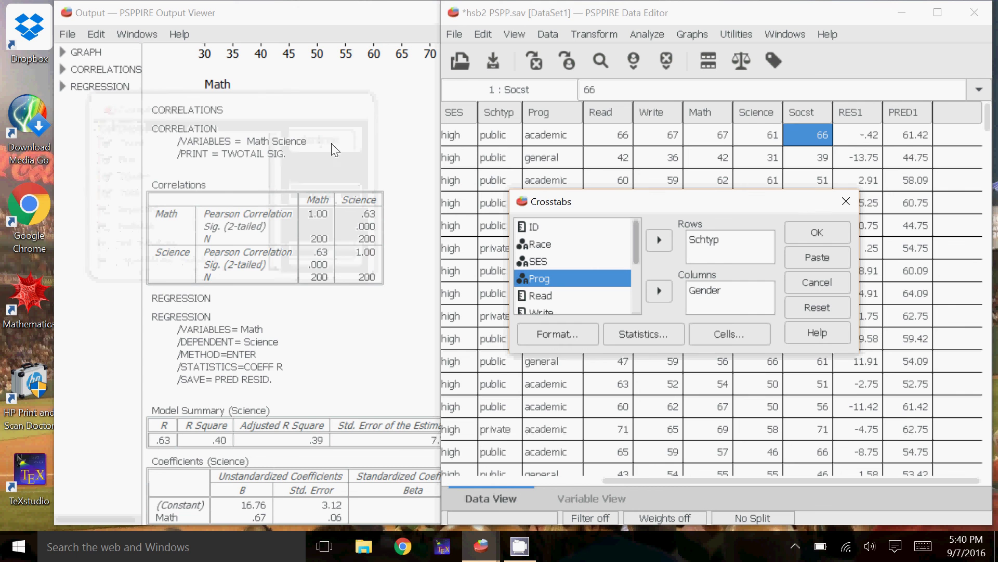
{"action": "left_click", "coordinate": [817, 233]}
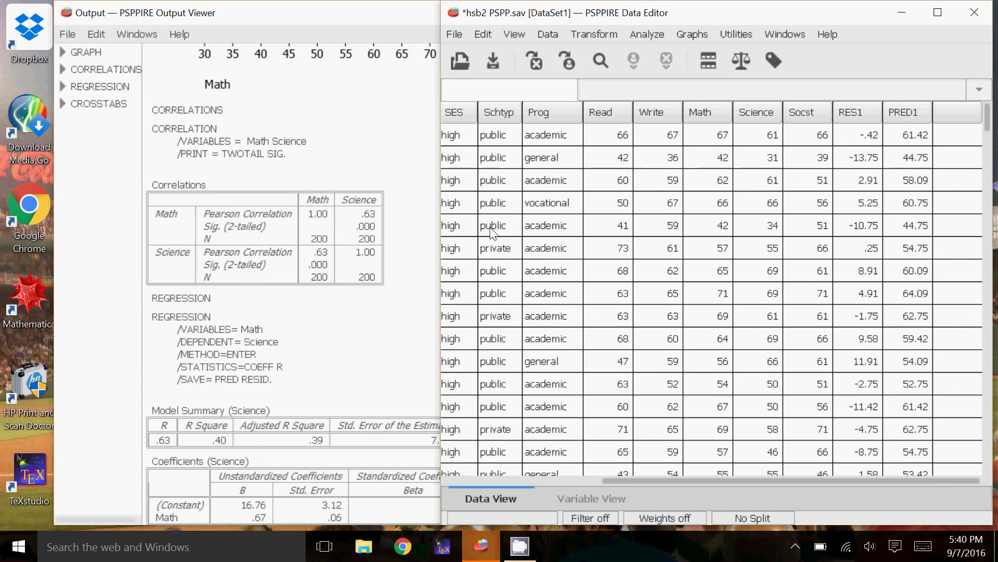
{"action": "left_click", "coordinate": [411, 309]}
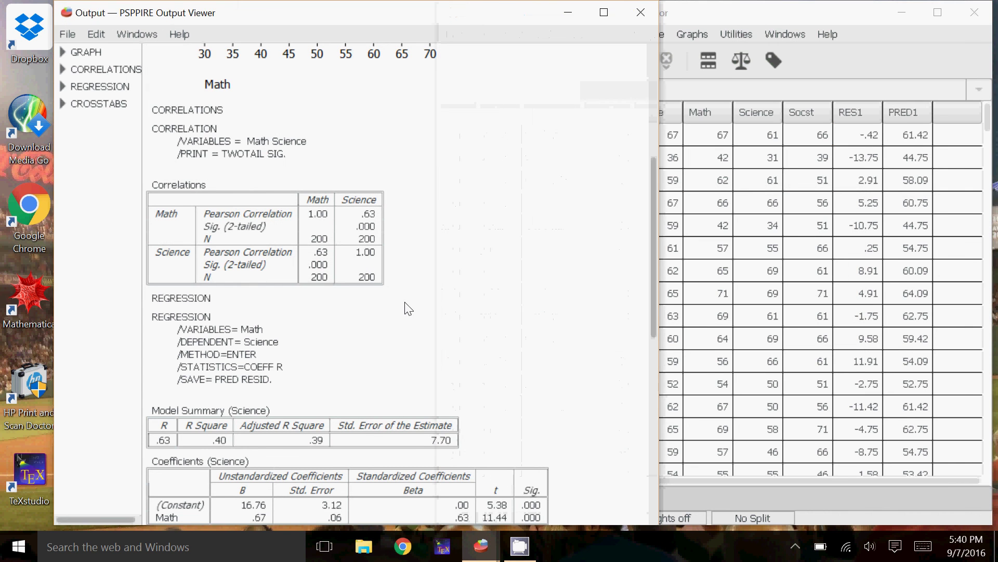
{"action": "scroll", "coordinate": [411, 309], "scroll_direction": "down", "scroll_amount": 3}
{"action": "scroll", "coordinate": [411, 305], "scroll_direction": "down", "scroll_amount": 3}
{"action": "scroll", "coordinate": [413, 296], "scroll_direction": "down", "scroll_amount": 3}
{"action": "scroll", "coordinate": [413, 293], "scroll_direction": "down", "scroll_amount": 3}
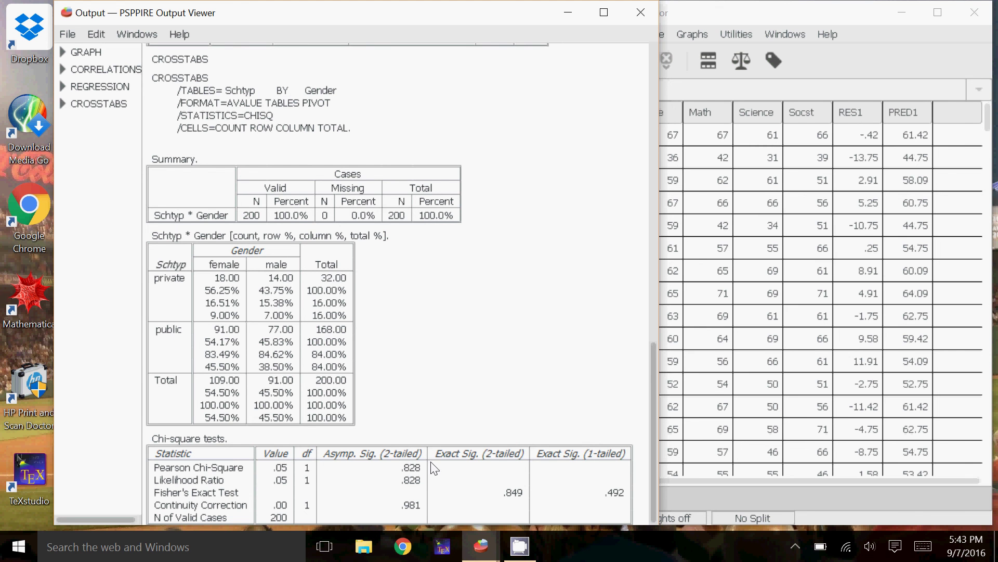
{"action": "left_click", "coordinate": [795, 547]}
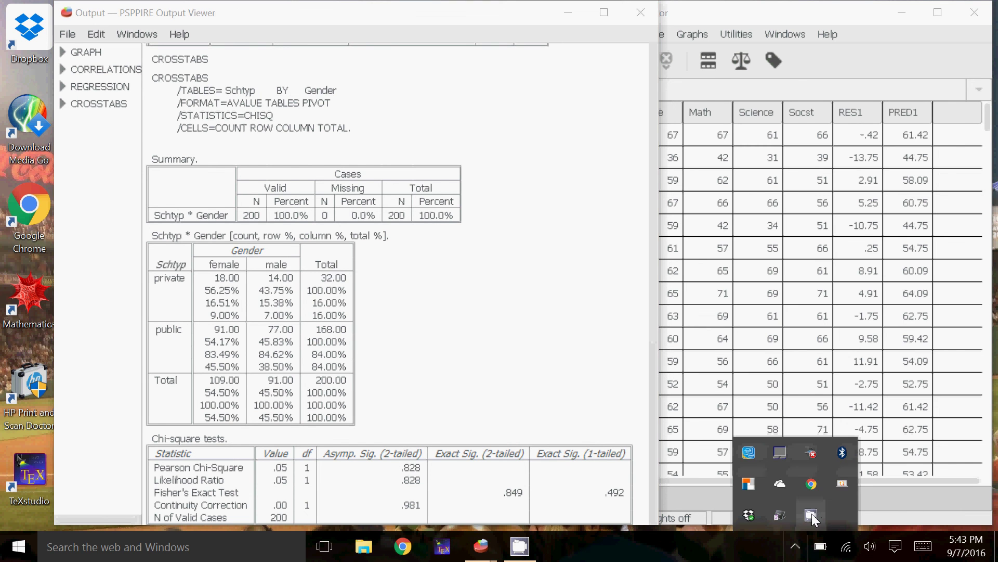